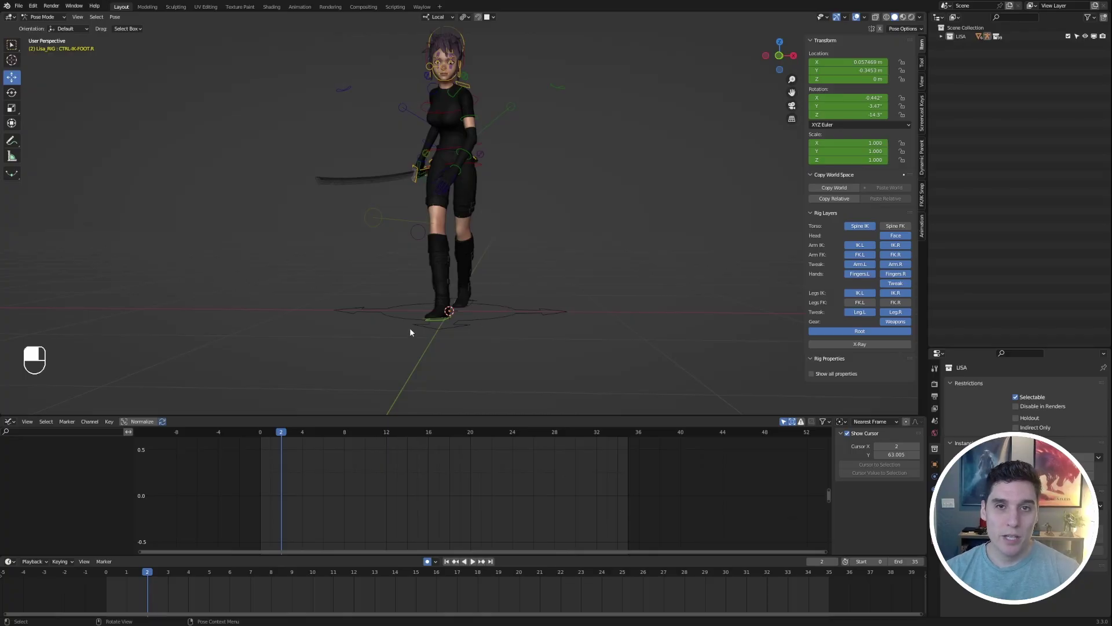
Rewind to frame 0 and play Lisa's walk cycle, orbiting to watch her step in place.
drag(146, 574, 106, 573)
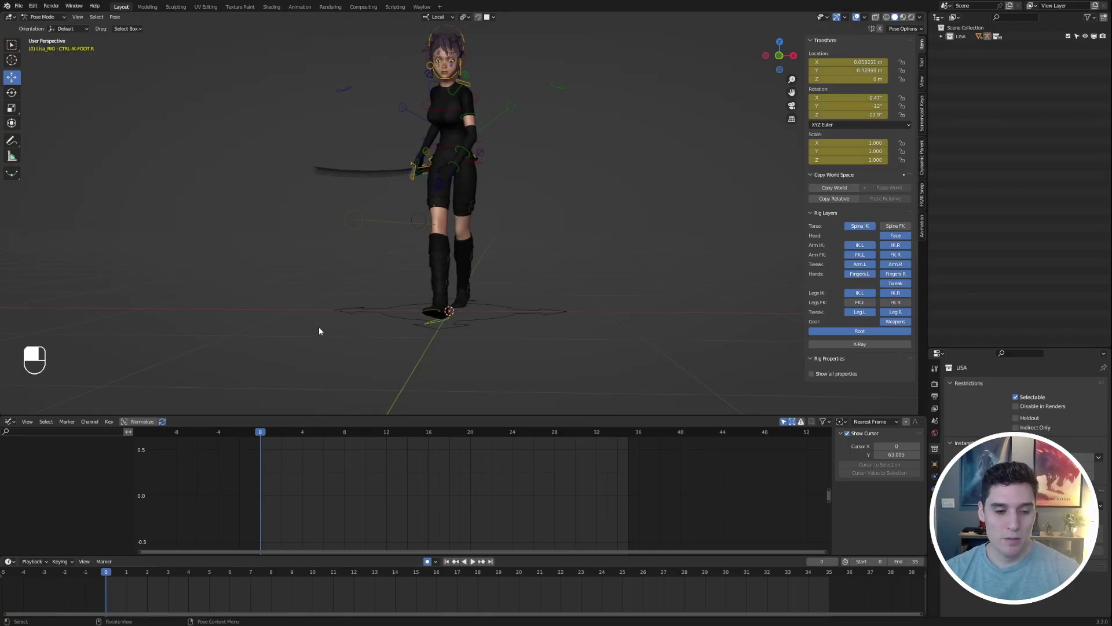
middle_drag(406, 271, 540, 263)
click(472, 561)
middle_drag(631, 315, 627, 287)
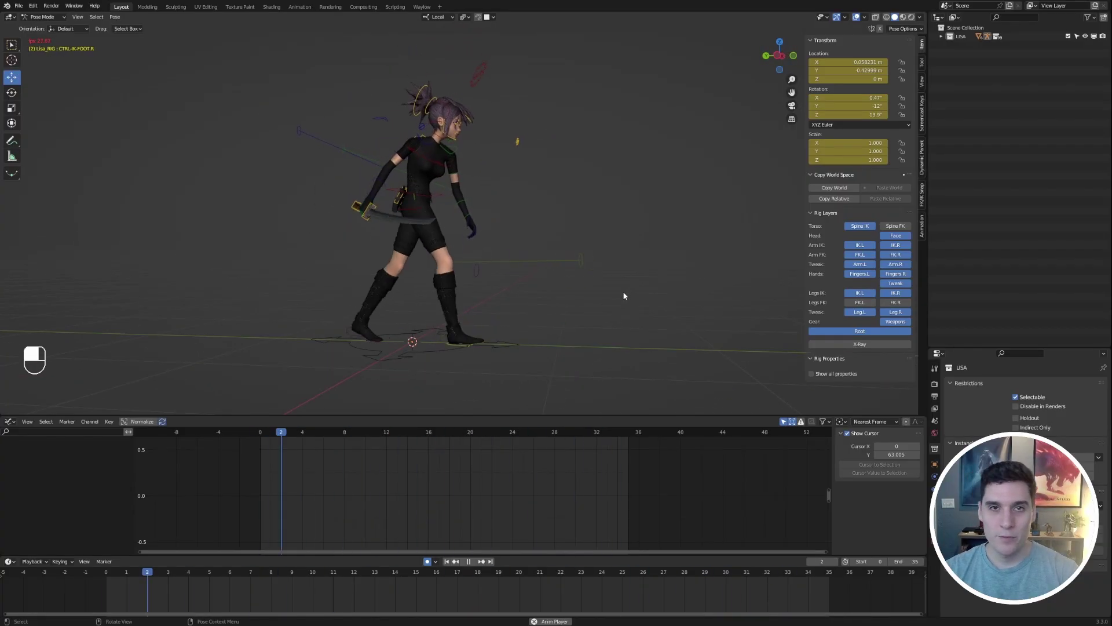
Stop playback and return the timeline to frame 0.
key(space)
click(124, 573)
key(Left)
middle_drag(475, 355, 491, 350)
Select the root bone, try sliding it along Y, then undo the trial move.
click(450, 353)
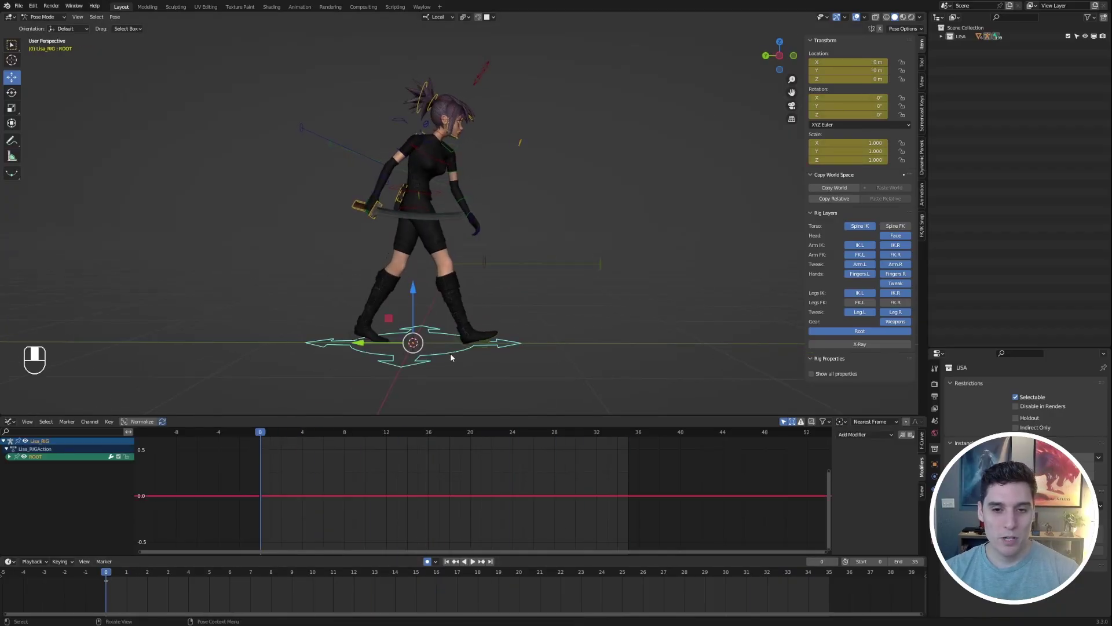
mouse_move(360, 342)
mouse_down()
mouse_move(382, 342)
mouse_move(342, 343)
mouse_up()
drag(407, 333, 407, 333)
key(ctrl+z)
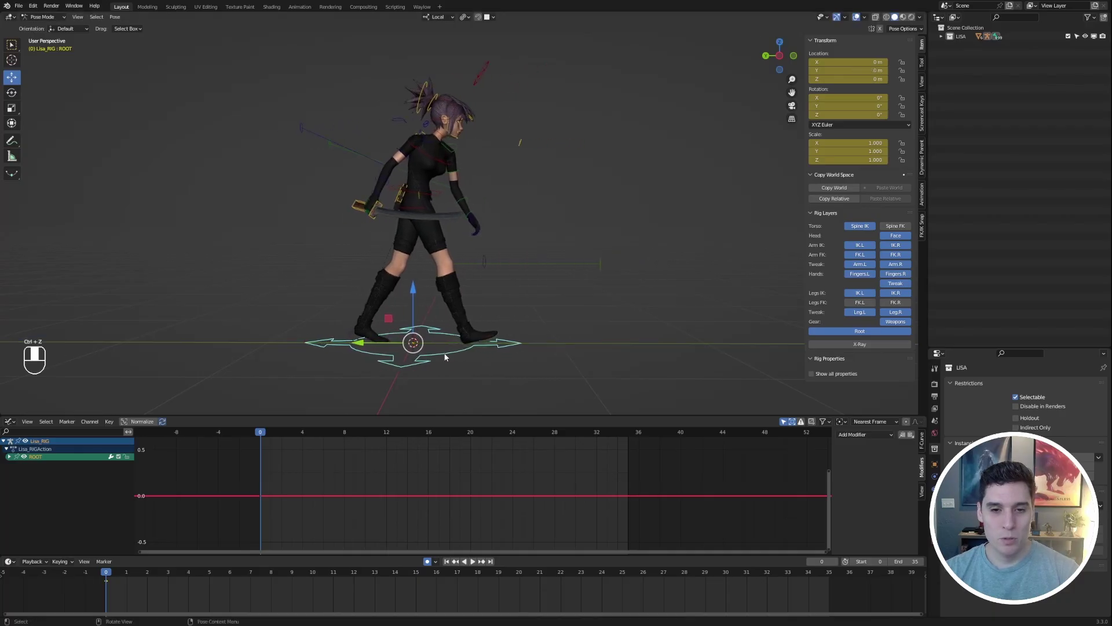
key(ctrl+z)
middle_drag(437, 359, 520, 329)
key(e)
key(ctrl+z)
key(w)
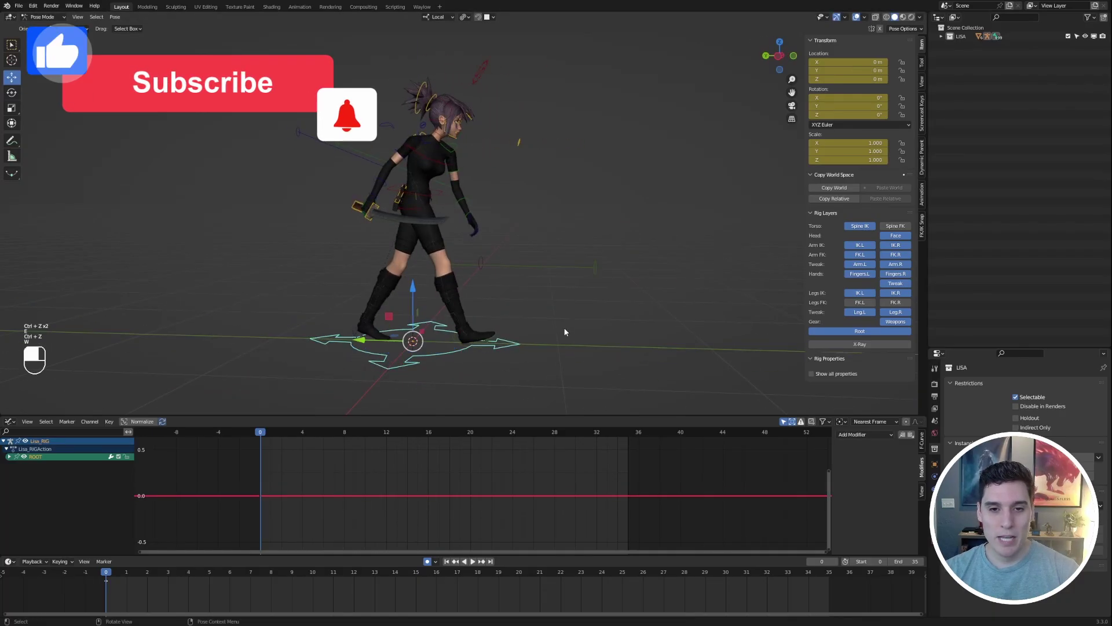
Deselect the root bone and zoom in on the character.
click(547, 303)
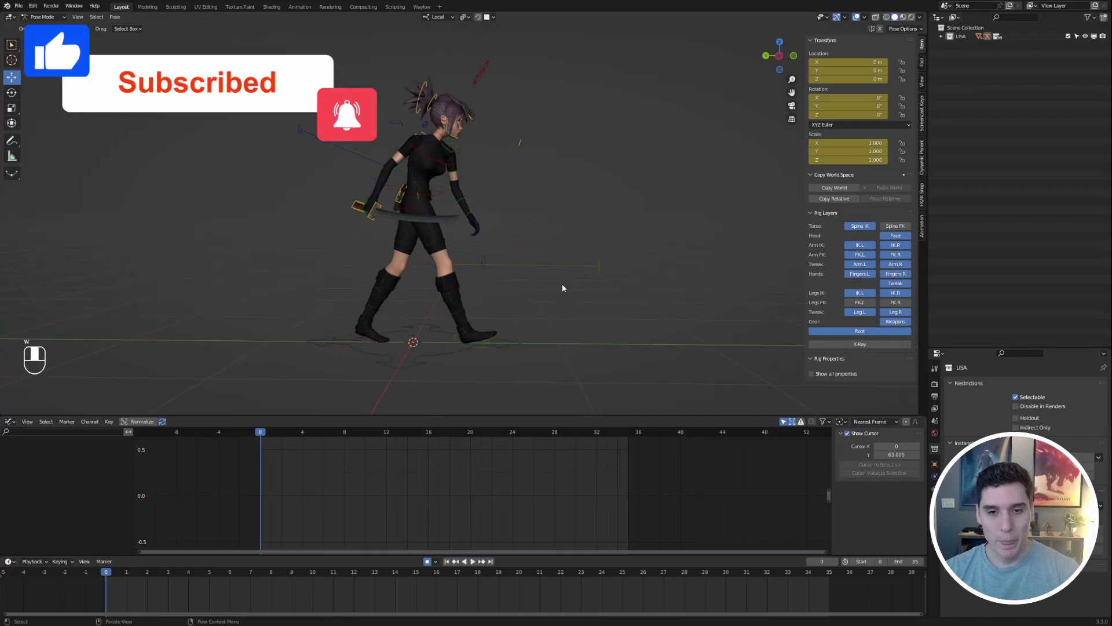
scroll(521, 266, up, 1)
scroll(488, 389, up, 3)
click(474, 369)
scroll(538, 307, down, 3)
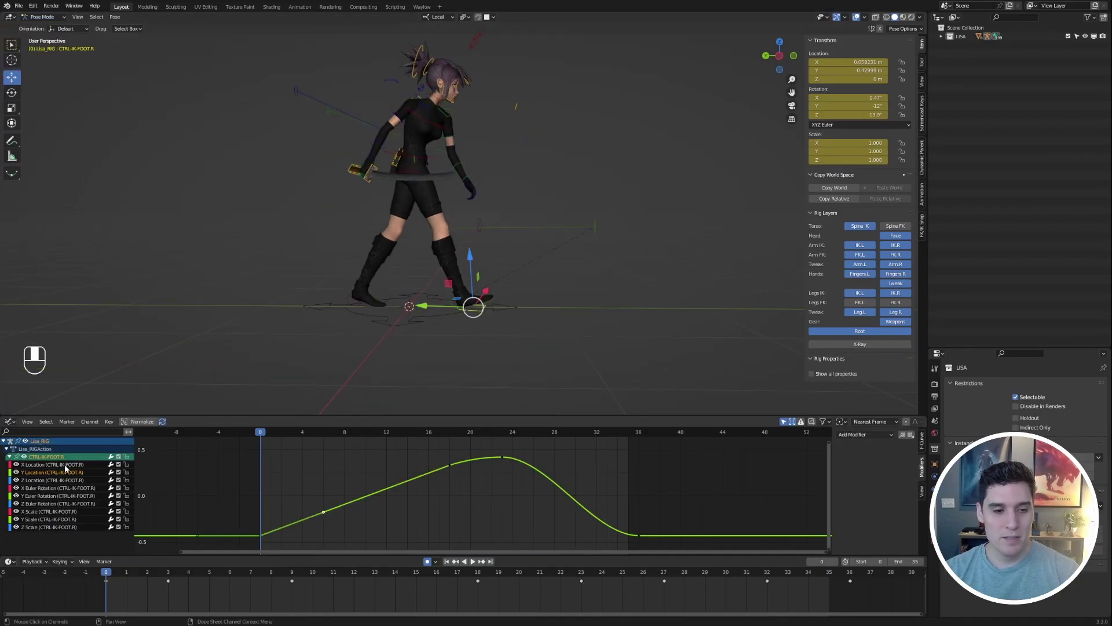
drag(258, 493, 278, 544)
key(g)
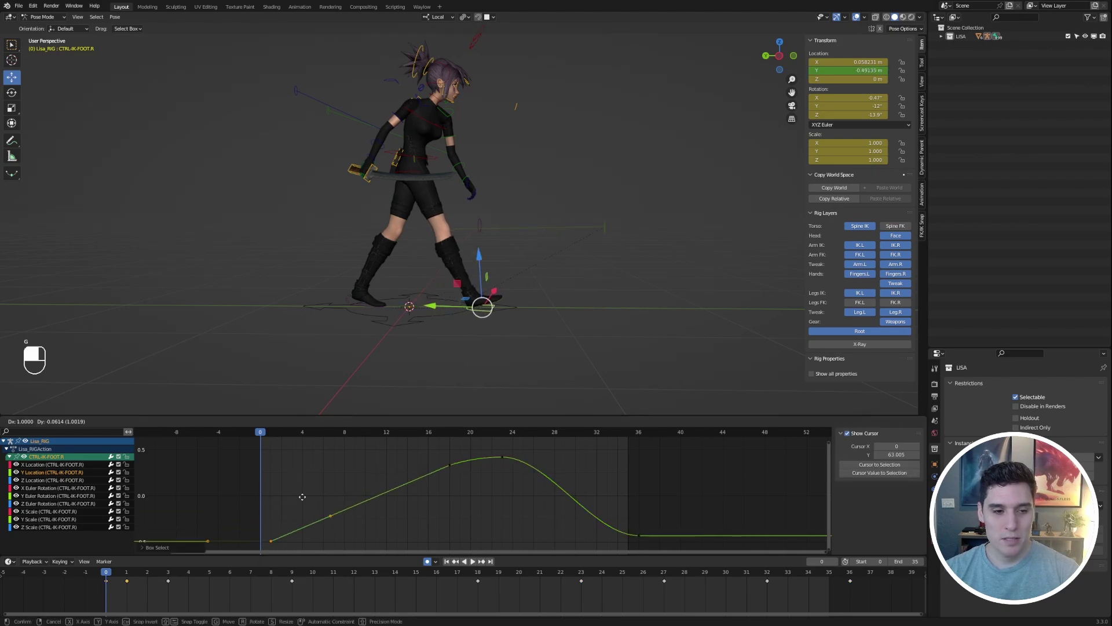
right_click(302, 503)
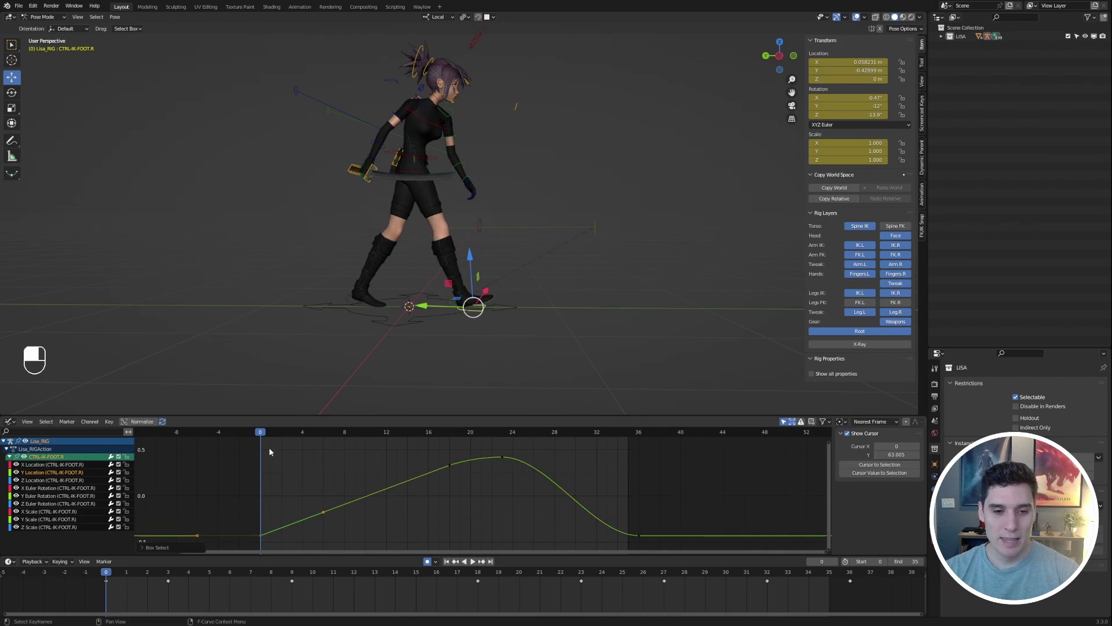
key(space)
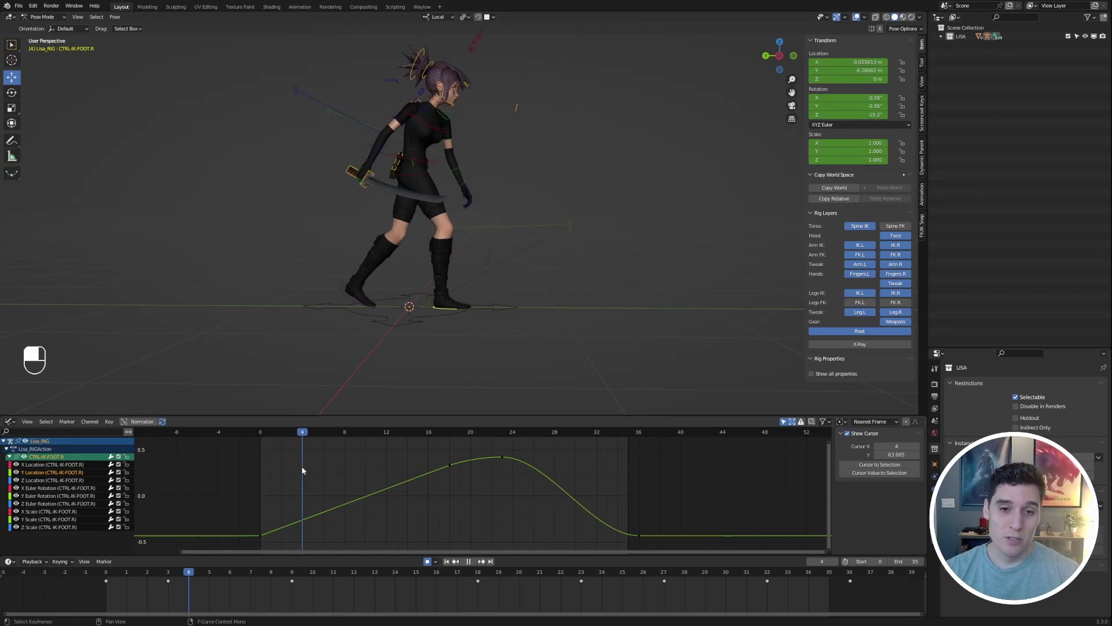
key(space)
click(375, 294)
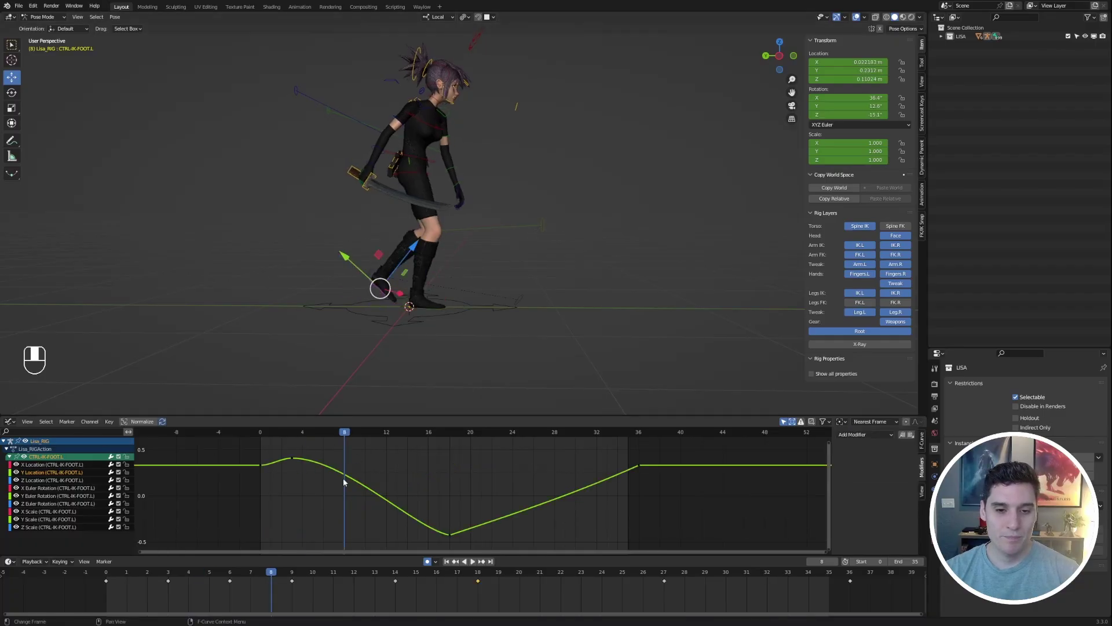
key(space)
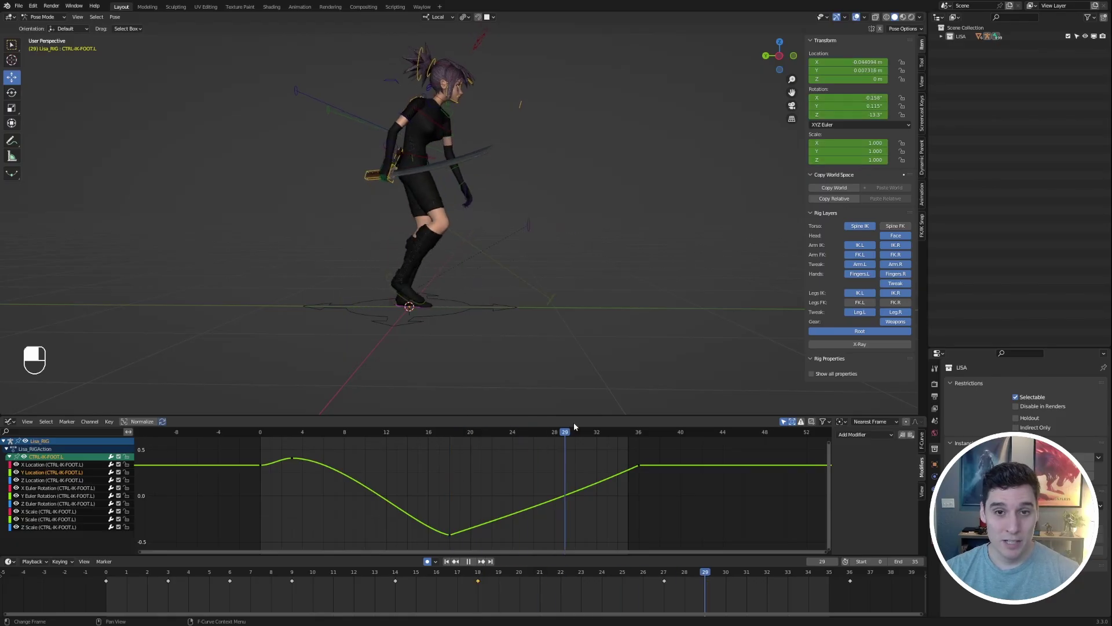
drag(577, 426, 236, 455)
key(Escape)
click(487, 320)
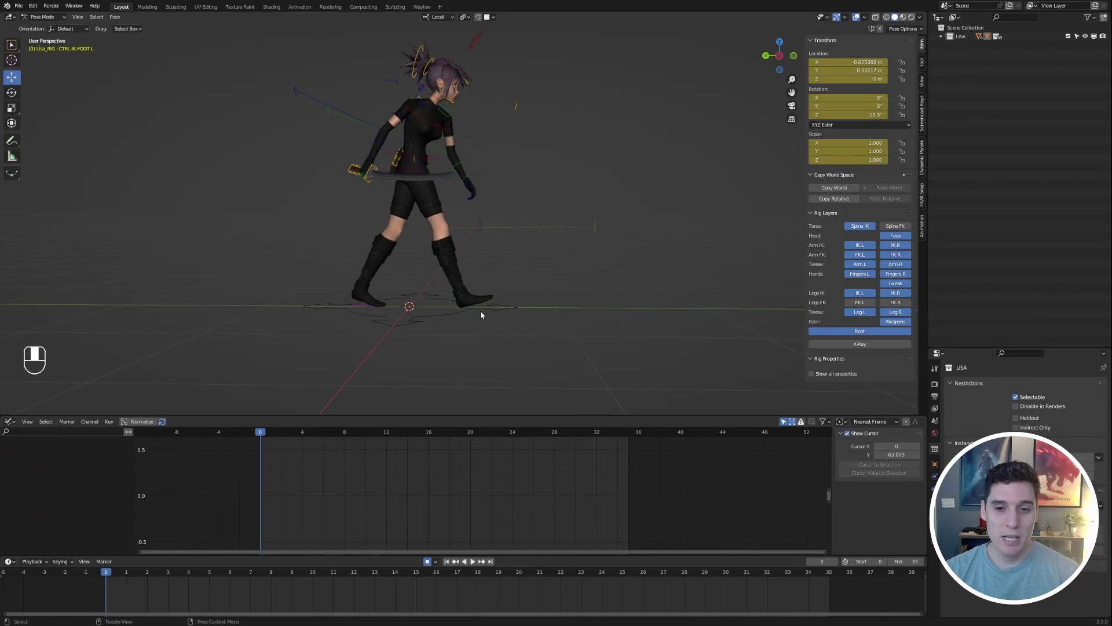
click(481, 310)
mouse_move(456, 207)
middle_down()
mouse_move(521, 220)
mouse_move(458, 202)
middle_up()
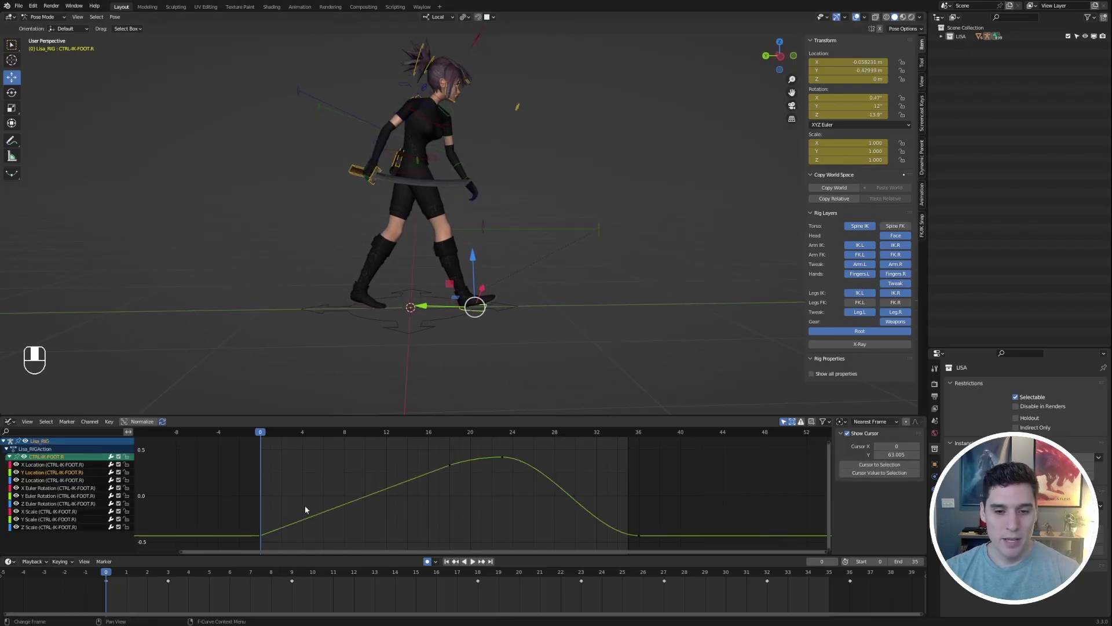
Select five keyframes on the foot curve and preview playback, stopping at frame 18.
drag(463, 453, 194, 544)
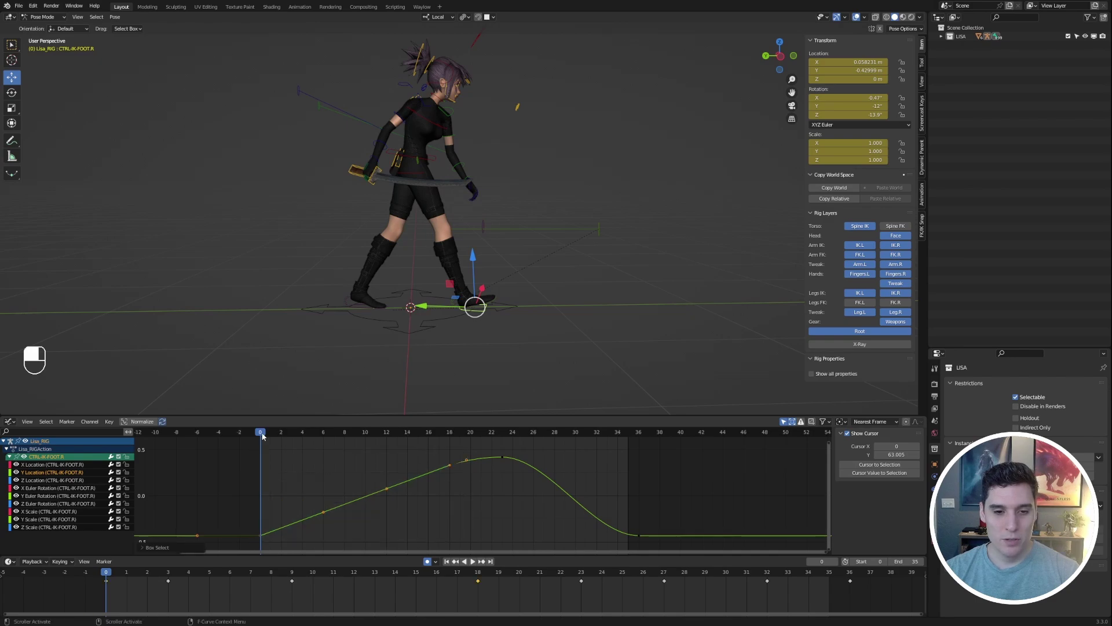
key(space)
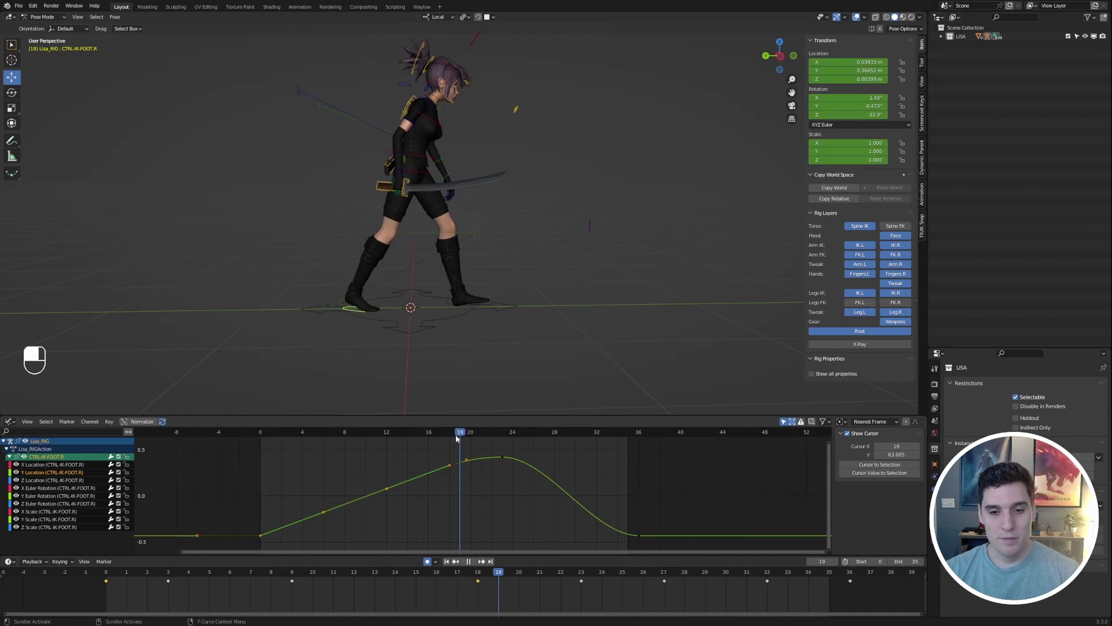
key(space)
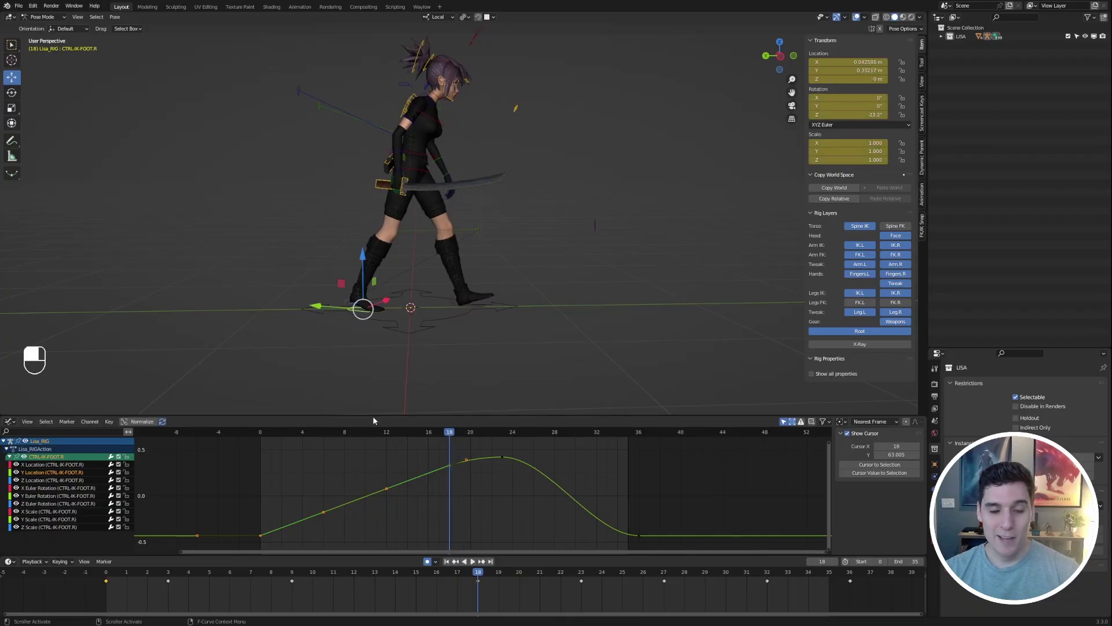
click(109, 421)
click(109, 421)
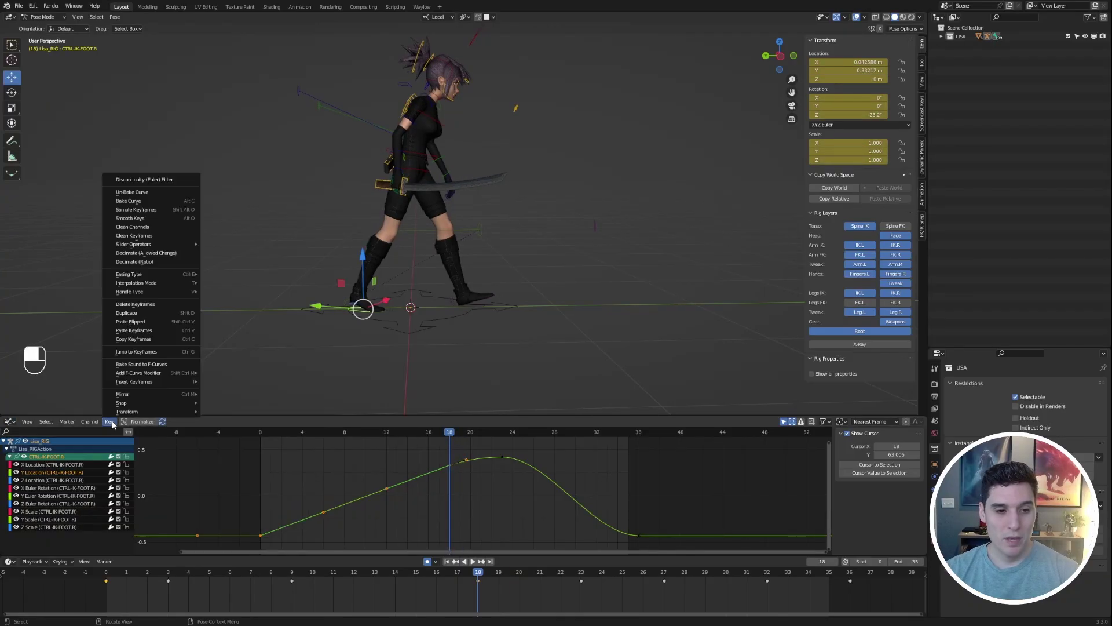
click(151, 339)
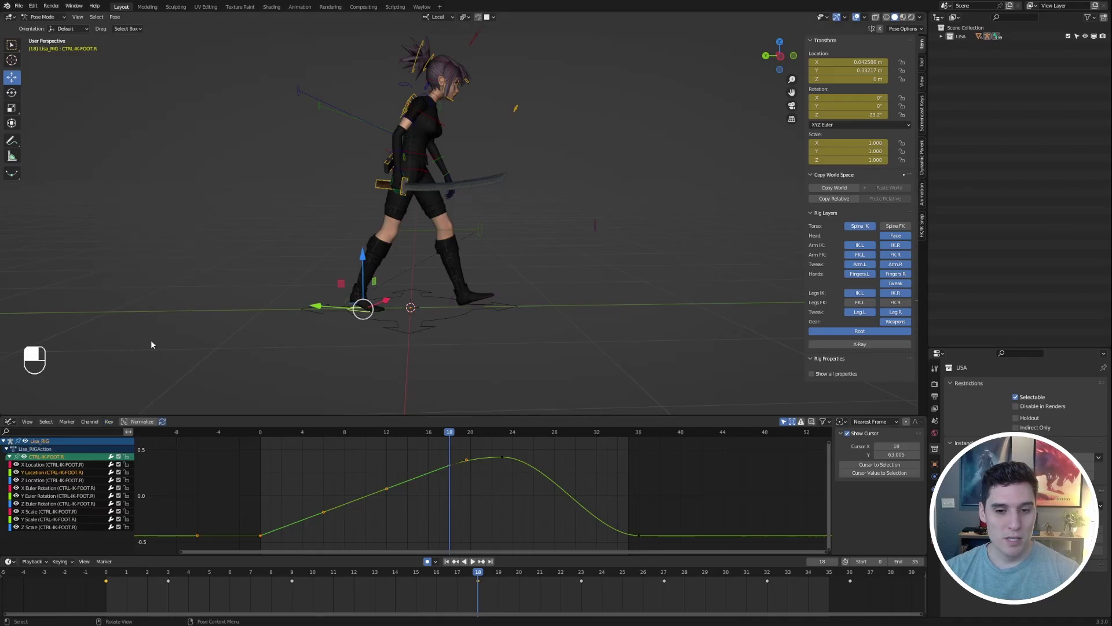
At frame 0, isolate the root bone's Y Location channel and zoom in on its flat curve.
click(447, 319)
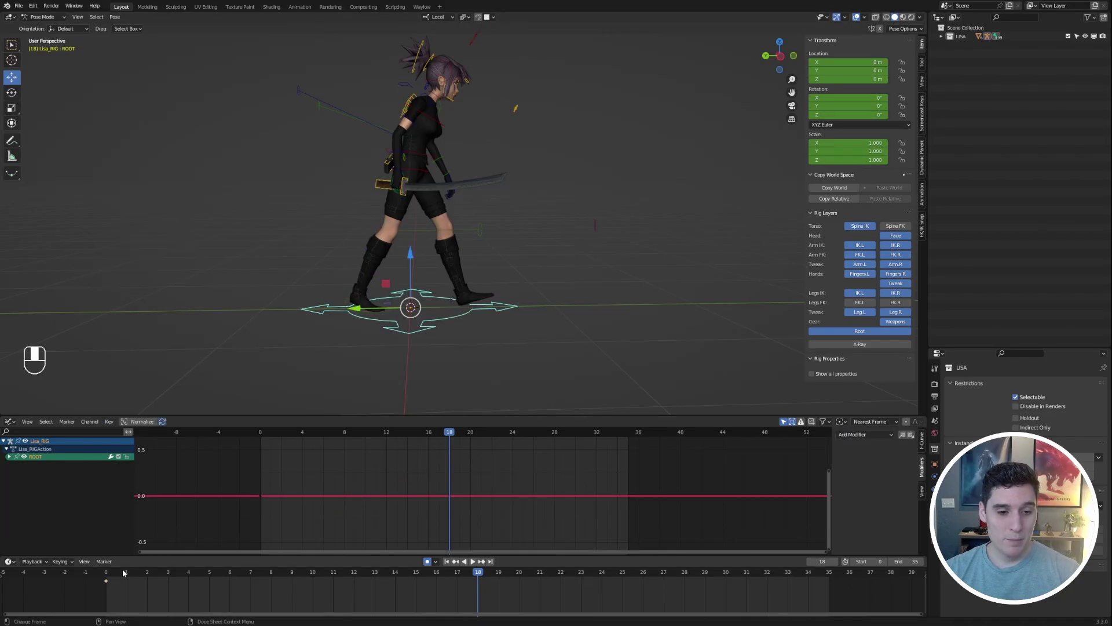
click(106, 577)
click(9, 456)
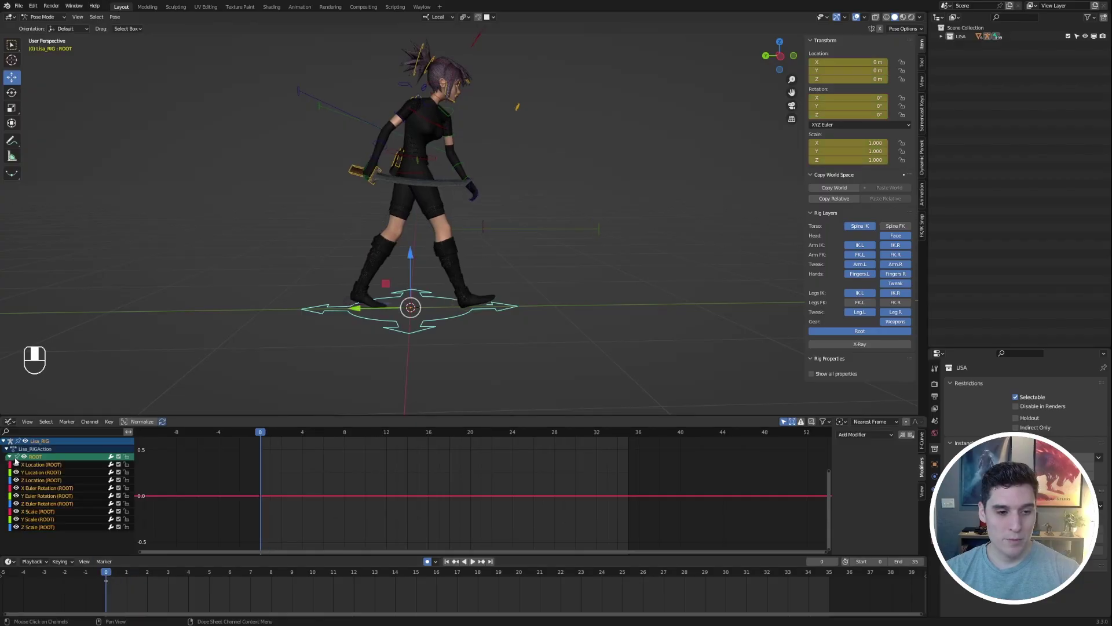
click(44, 473)
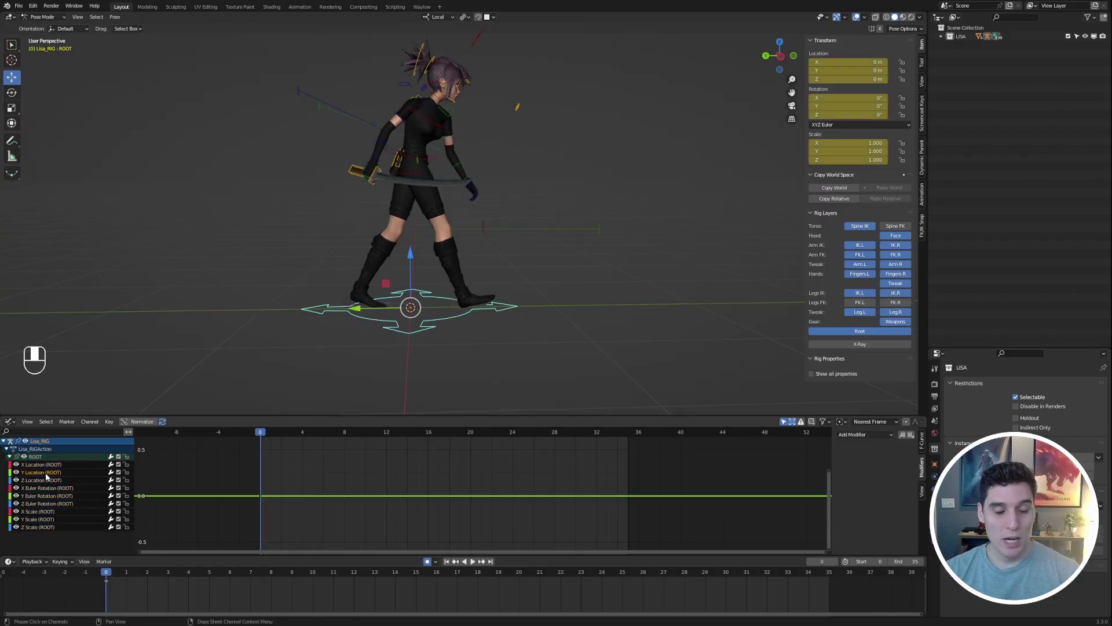
key(n)
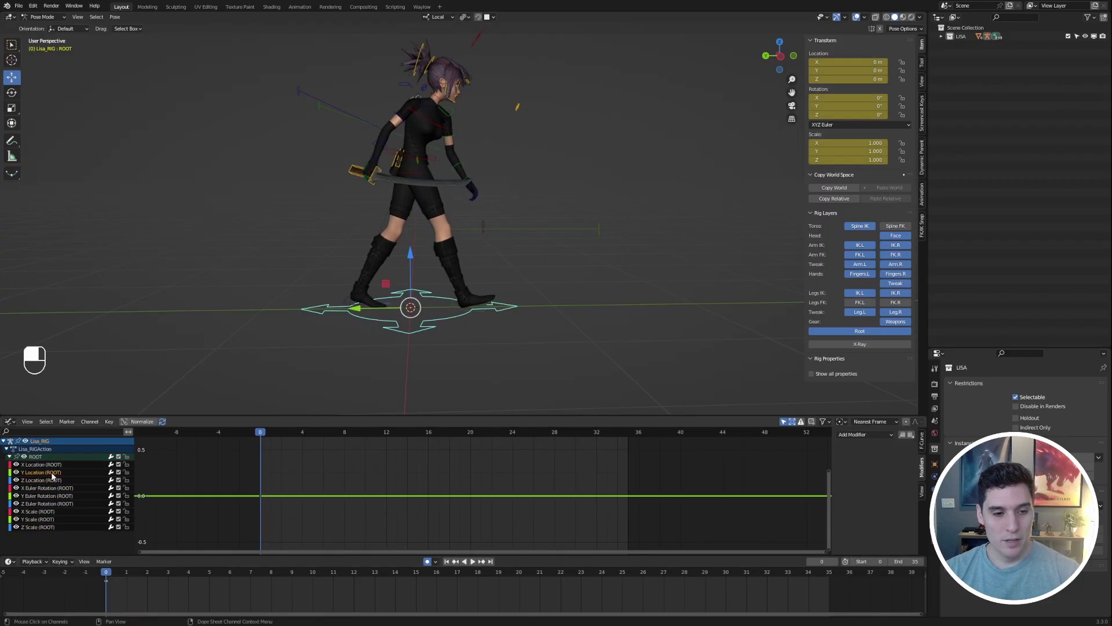
ctrl+middle_drag(510, 490, 477, 479)
drag(476, 479, 355, 485)
ctrl+middle_drag(355, 484, 528, 484)
Paste the copied keys onto the root's Y Location and scrub frames to check forward travel.
click(109, 422)
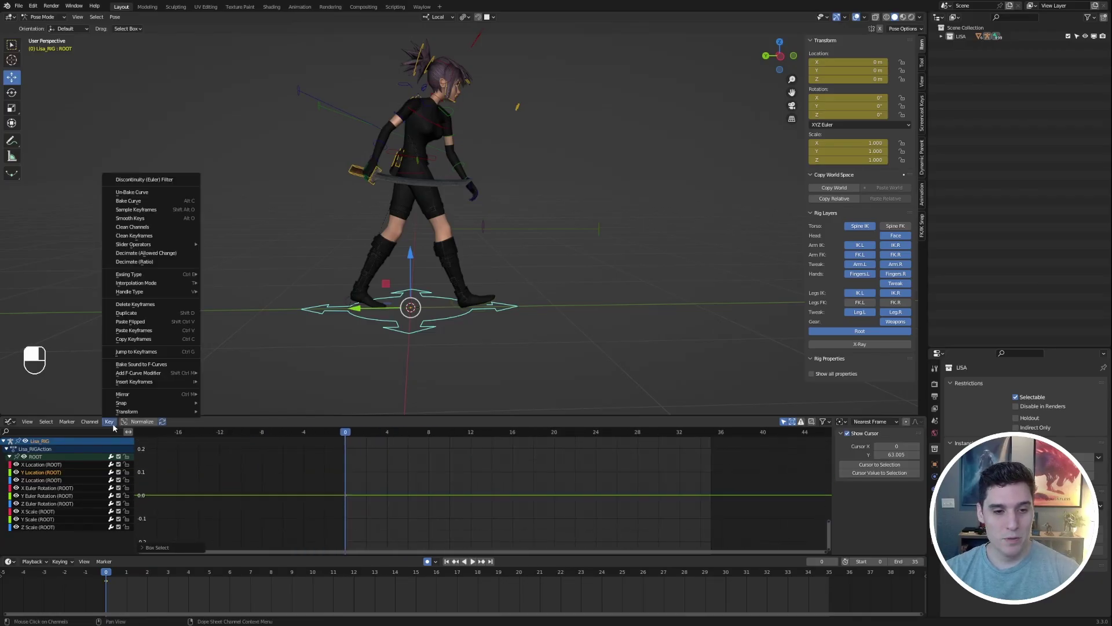
click(145, 331)
ctrl+middle_drag(415, 472, 504, 507)
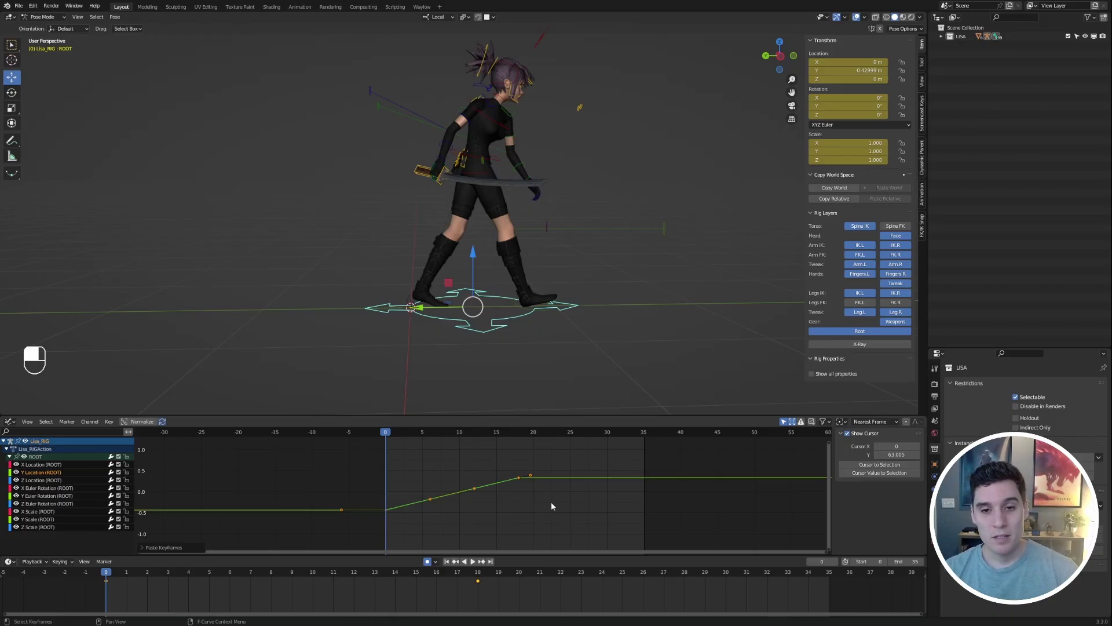
middle_drag(494, 489, 460, 485)
drag(359, 435, 462, 431)
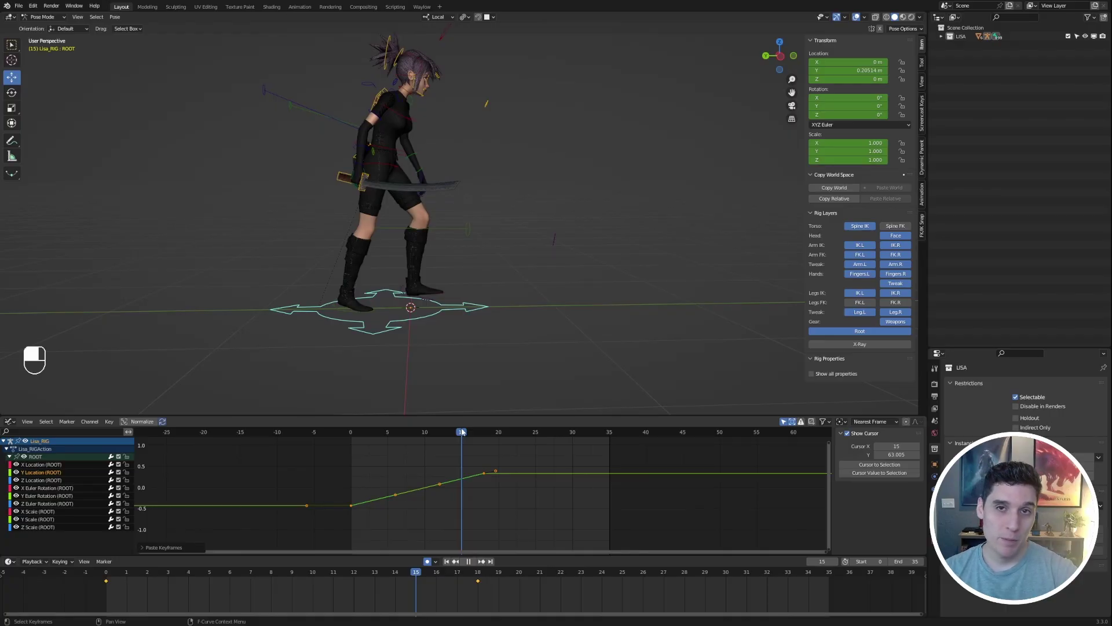
drag(462, 432, 352, 446)
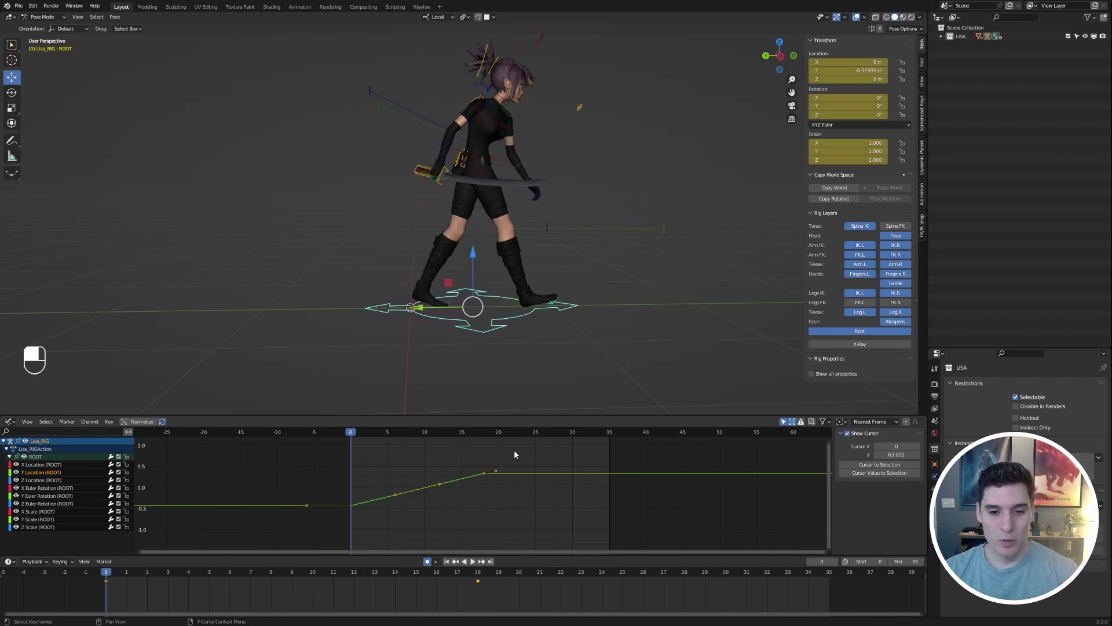
Scale the Y Location keys by -1 to flip them negative, then scrub to frame 10.
key(s)
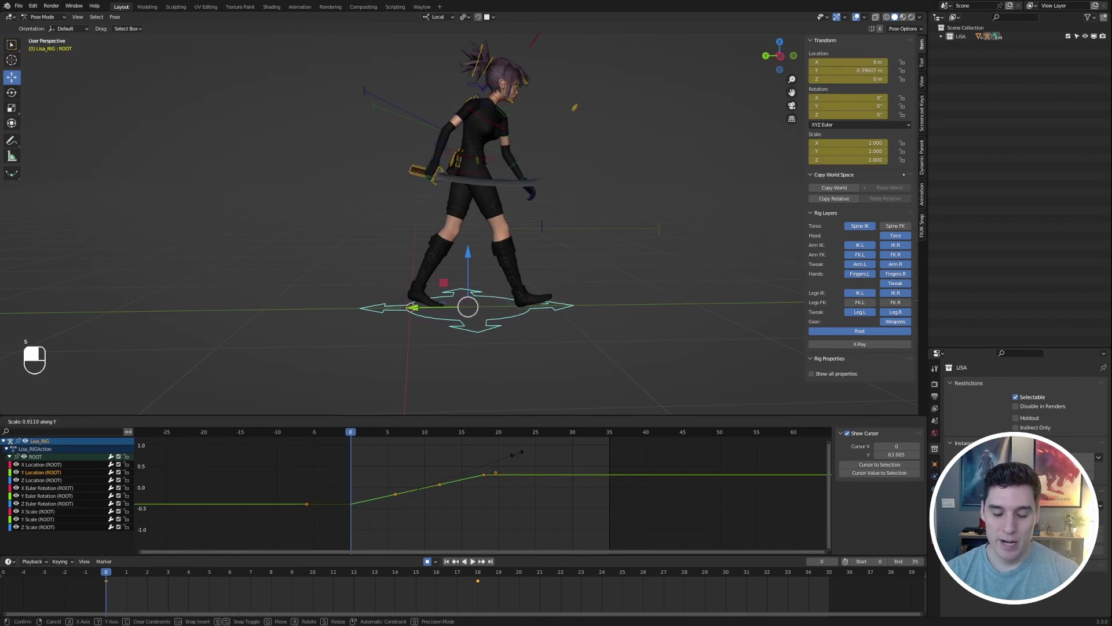
text(-1)
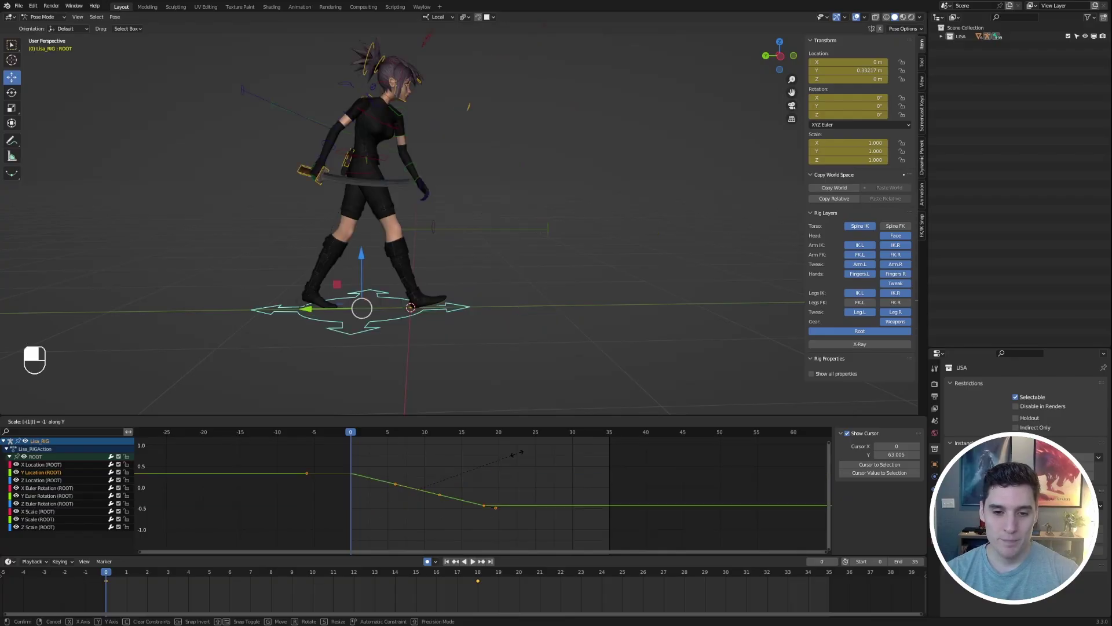
key(Return)
drag(353, 430, 484, 432)
Replay from the first frame, scrub to frame 18, then select the Y Location curve with sidebar shown.
scroll(522, 288, up, 3)
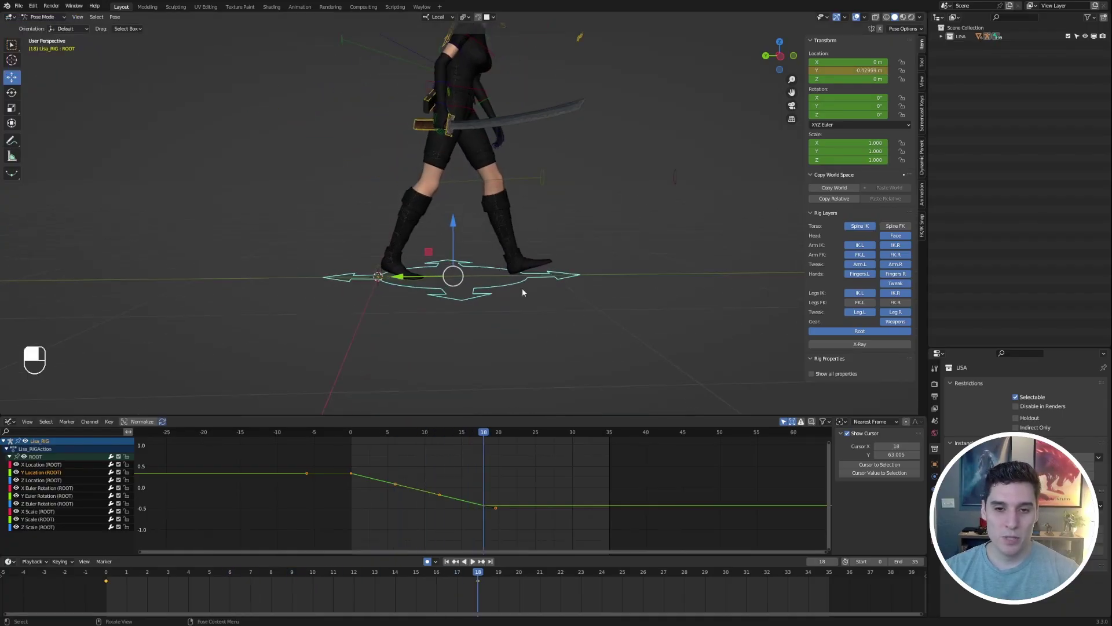
click(351, 432)
key(space)
mouse_move(370, 431)
mouse_down()
mouse_move(529, 440)
mouse_move(370, 439)
mouse_up()
click(430, 497)
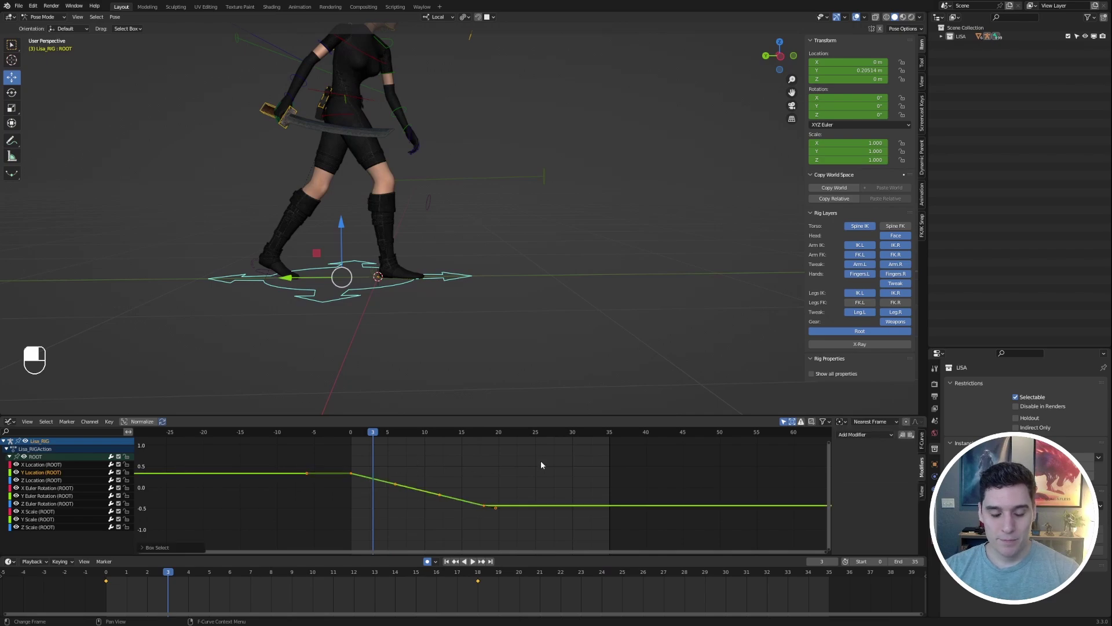
key(n)
key(n)
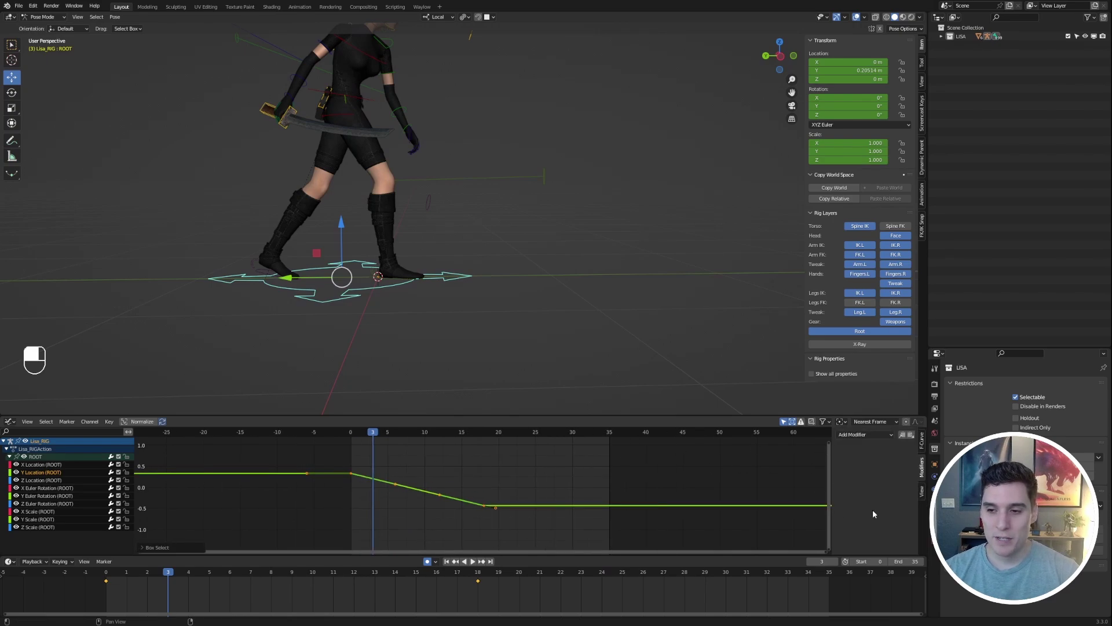
Add a Cycles modifier with Before and After Mode set to Repeat with Offset, then return to frame 0.
click(874, 434)
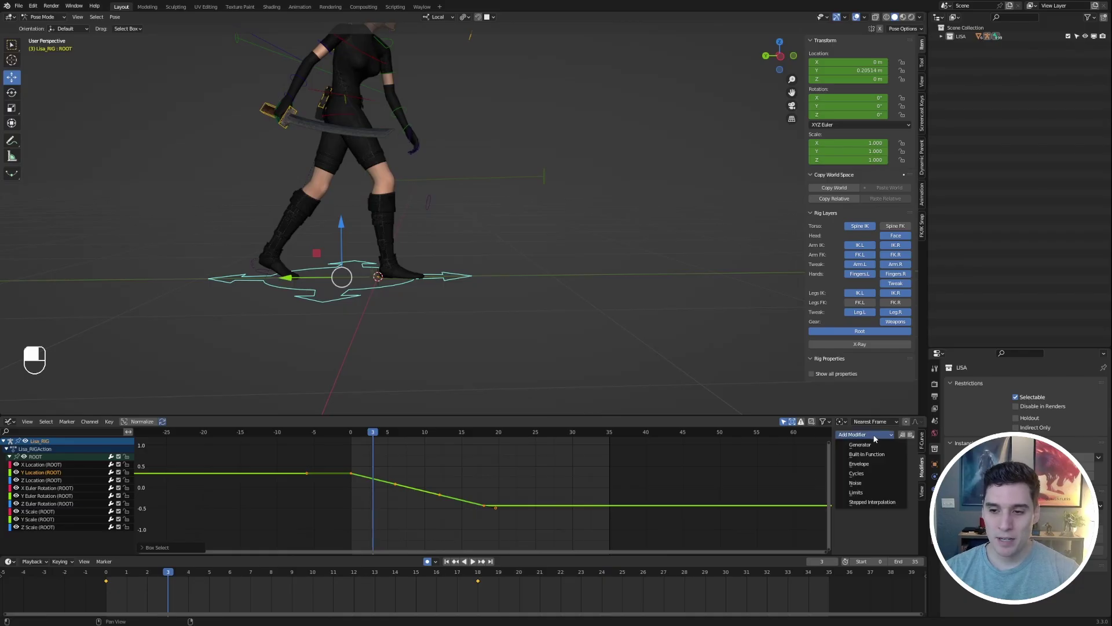
click(869, 474)
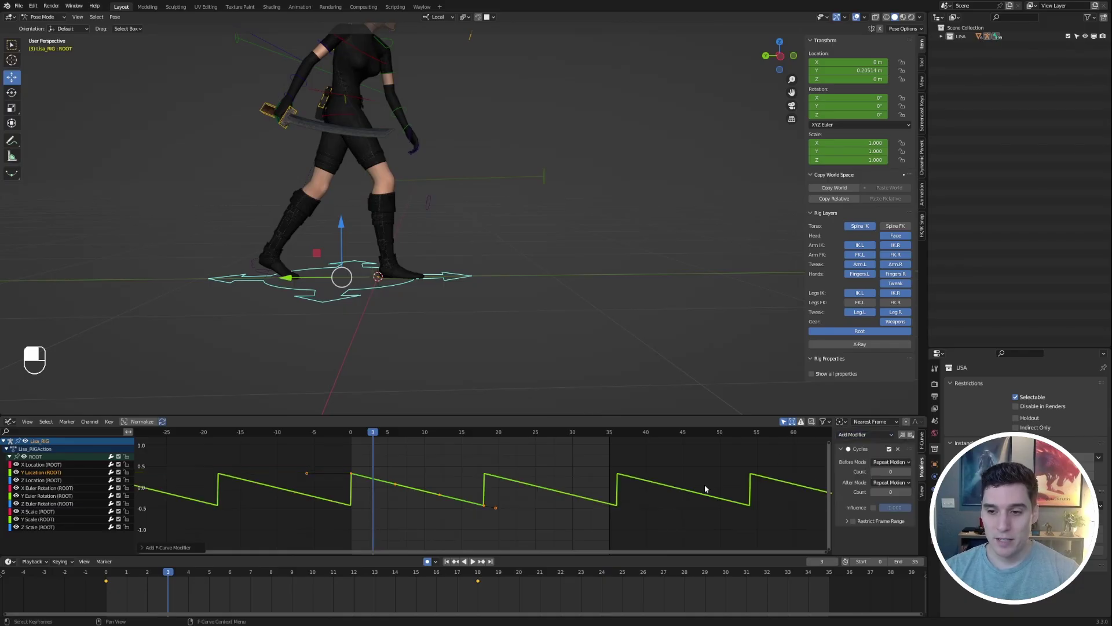
click(892, 461)
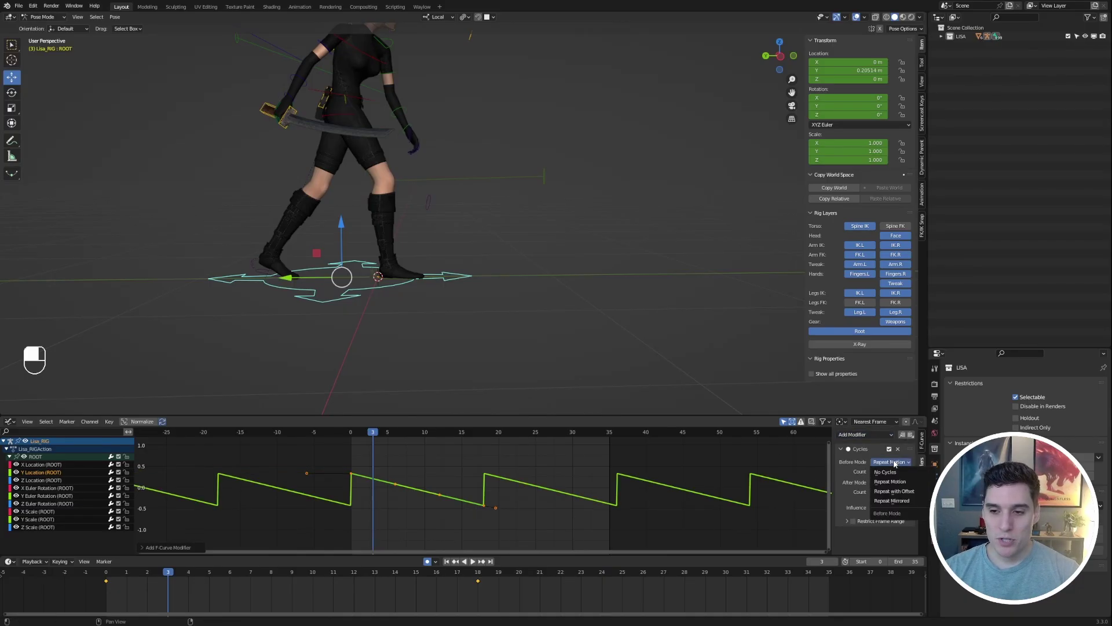
click(906, 493)
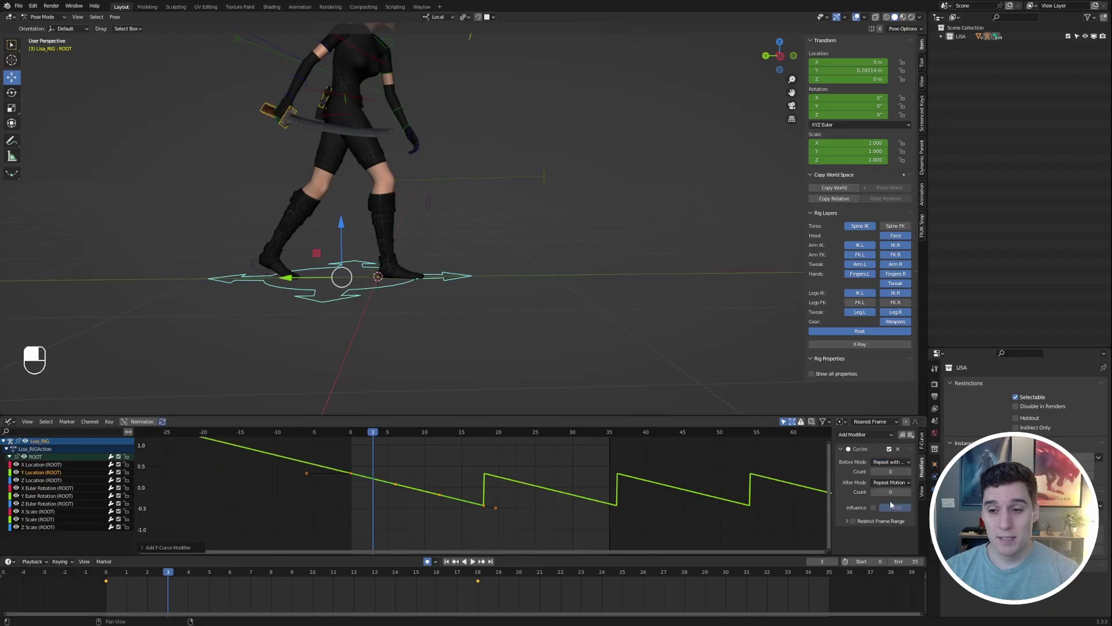
click(890, 483)
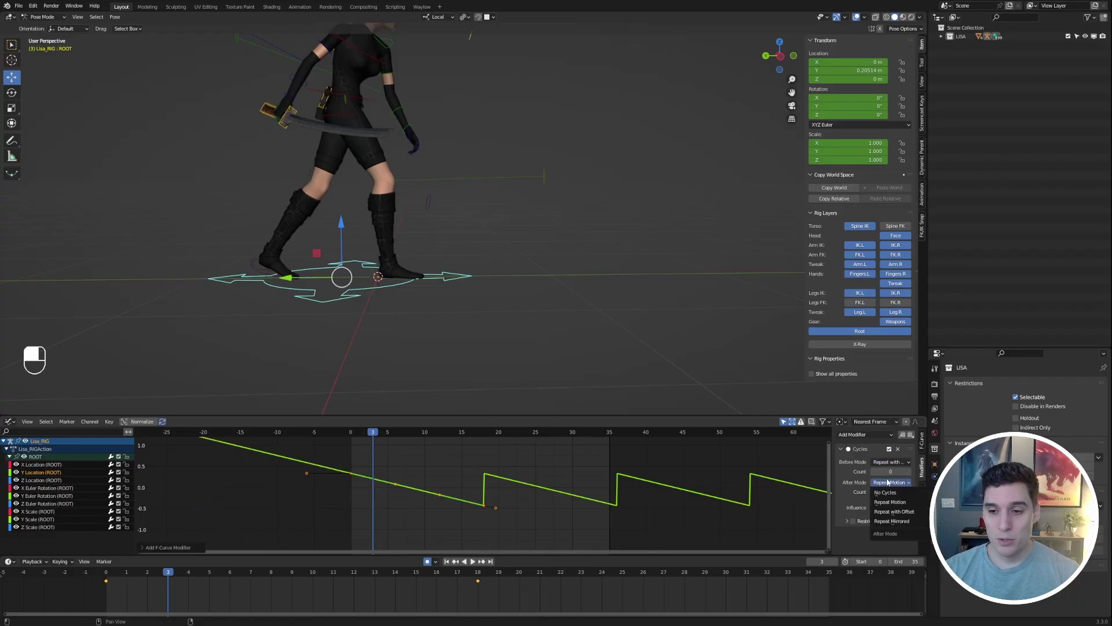
click(907, 512)
scroll(561, 489, down, 2)
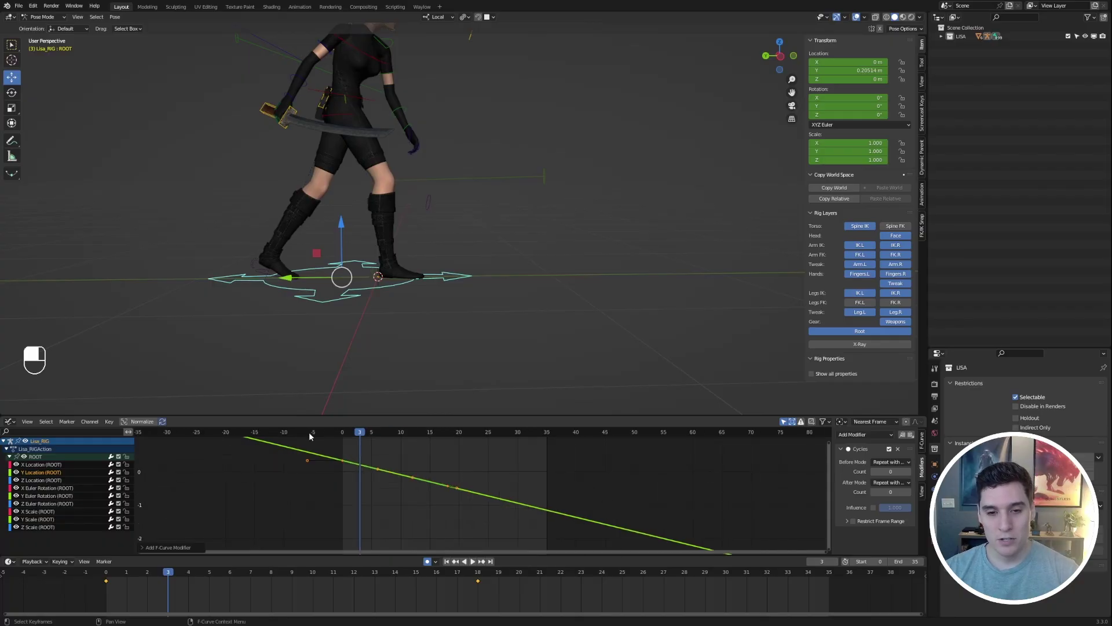
scroll(481, 490, down, 1)
ctrl+middle_drag(535, 469, 463, 488)
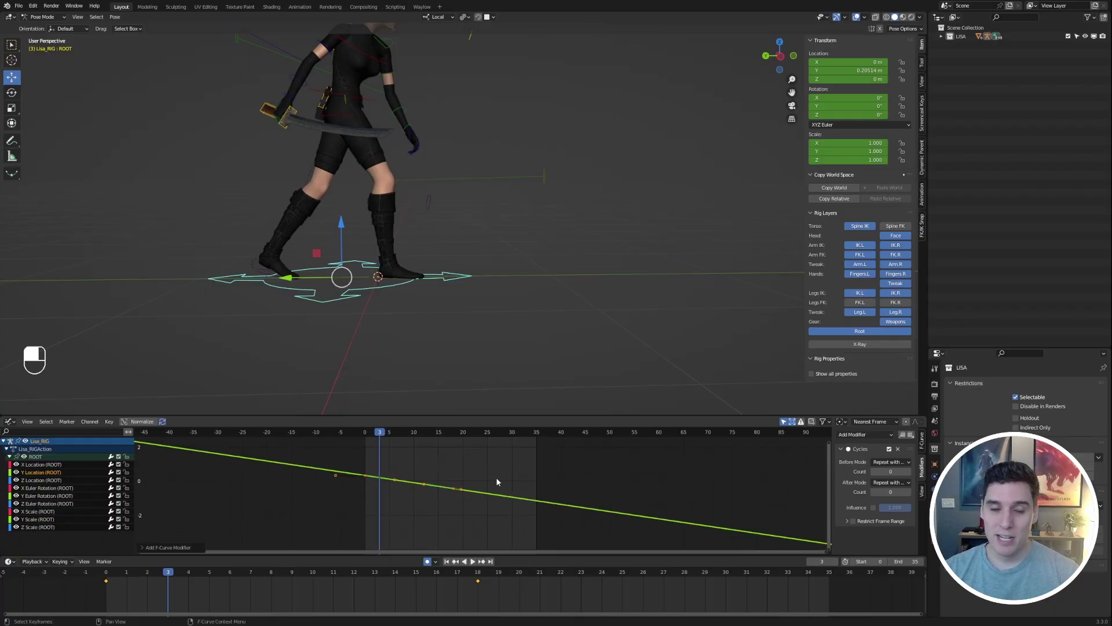
key(shift+Left)
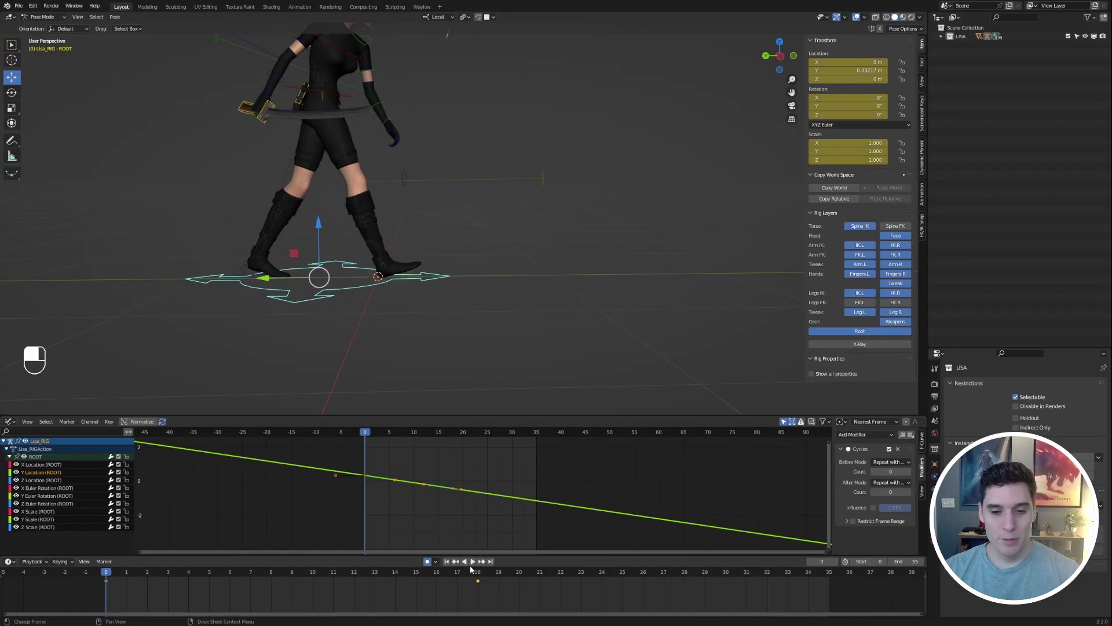
click(472, 561)
middle_drag(574, 336, 537, 308)
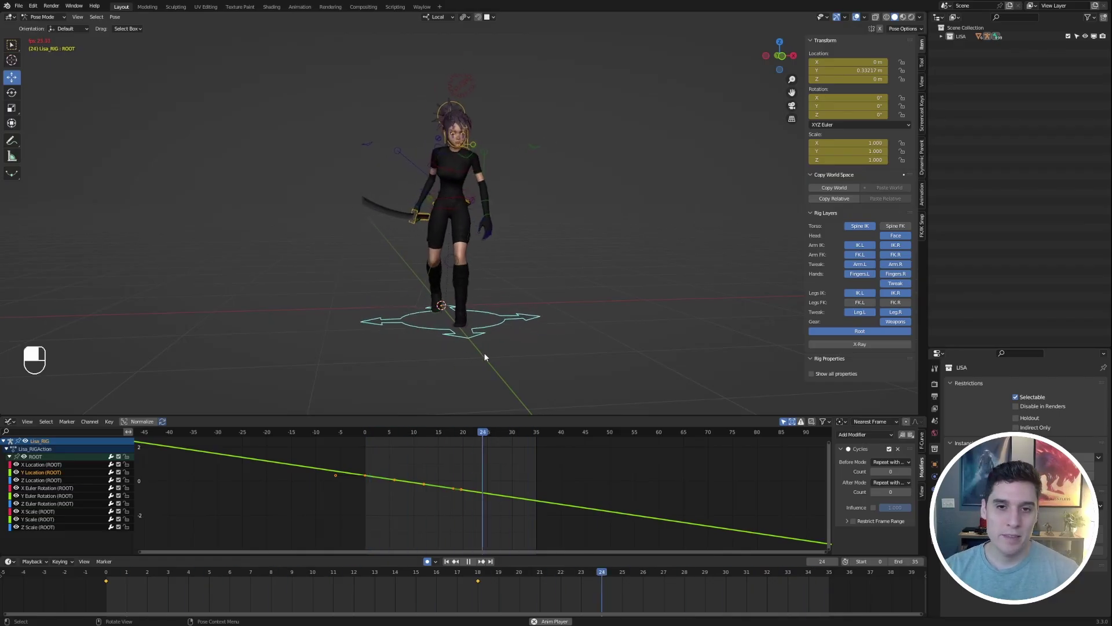
middle_drag(487, 352, 589, 270)
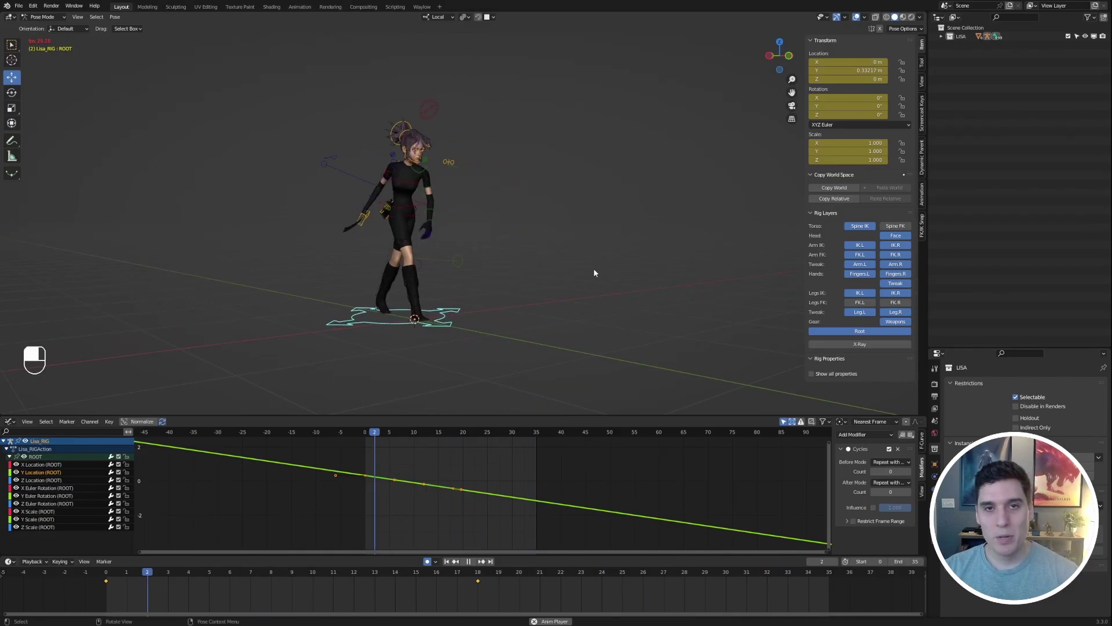